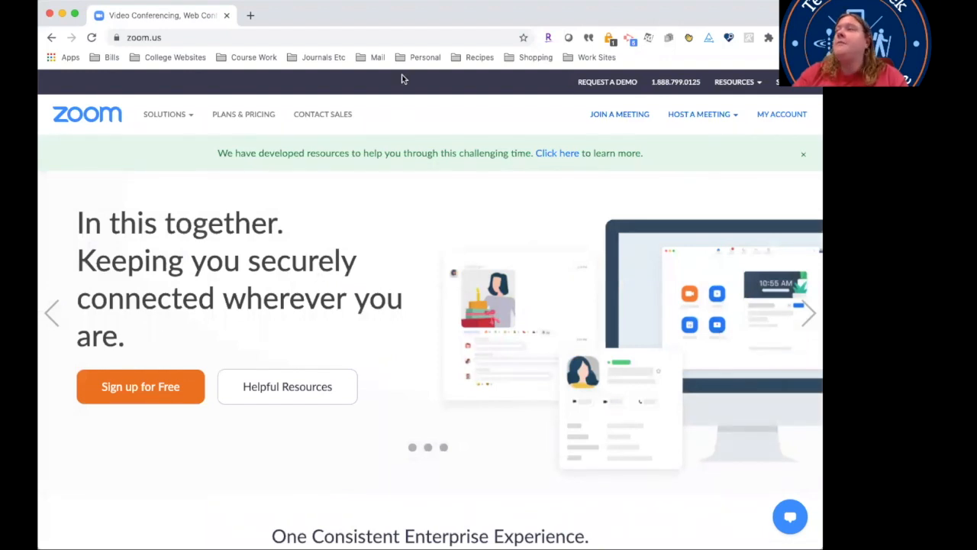
Step: Open the Happy Hour Networking cloud recording from the Zoom account's list of recordings
{"action": "left_click", "coordinate": [411, 35]}
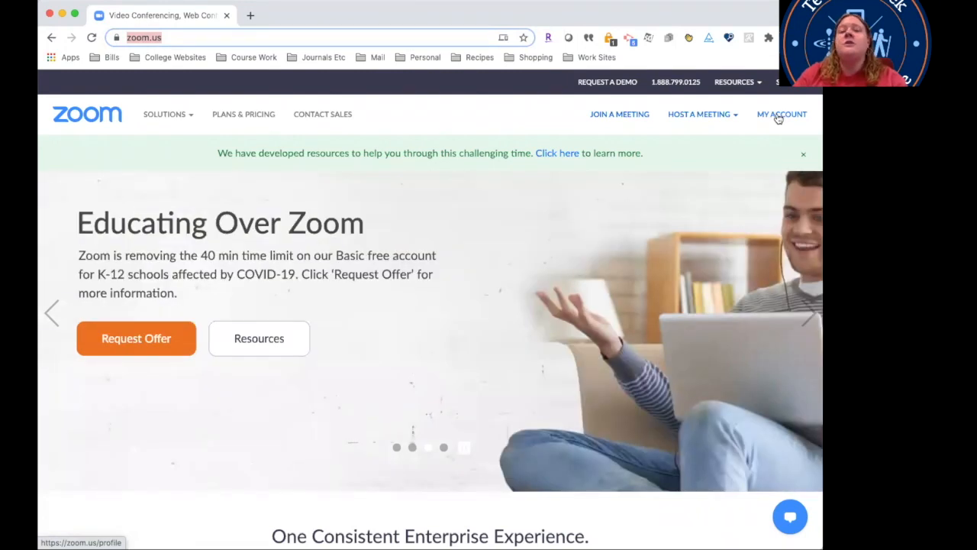
{"action": "left_click", "coordinate": [778, 118]}
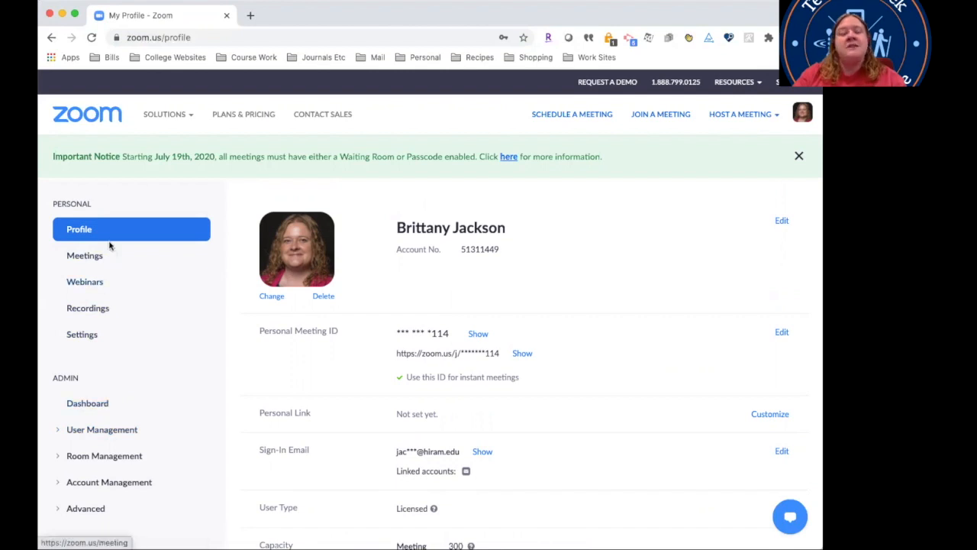
{"action": "left_click", "coordinate": [91, 308]}
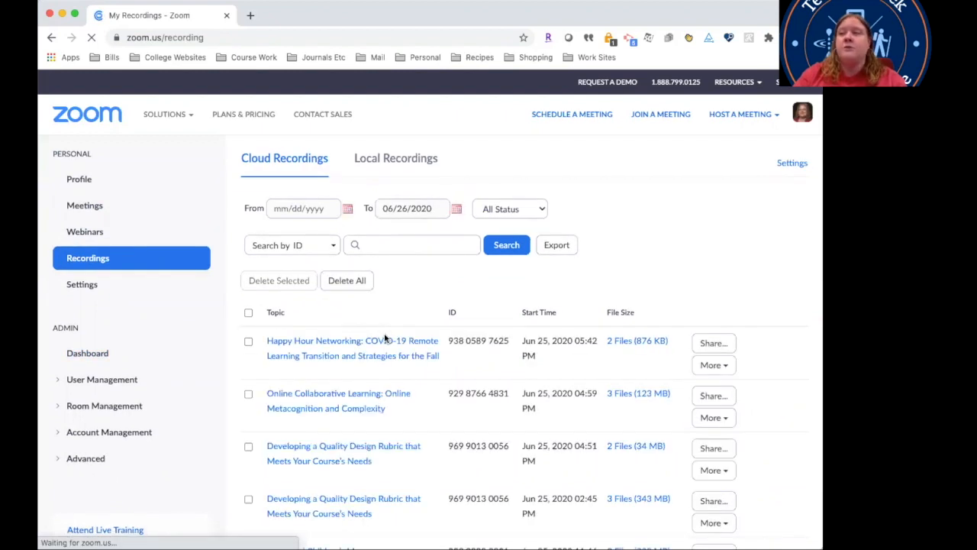
{"action": "scroll", "coordinate": [385, 338], "scroll_direction": "down", "scroll_amount": 1}
{"action": "scroll", "coordinate": [385, 338], "scroll_direction": "up", "scroll_amount": 1}
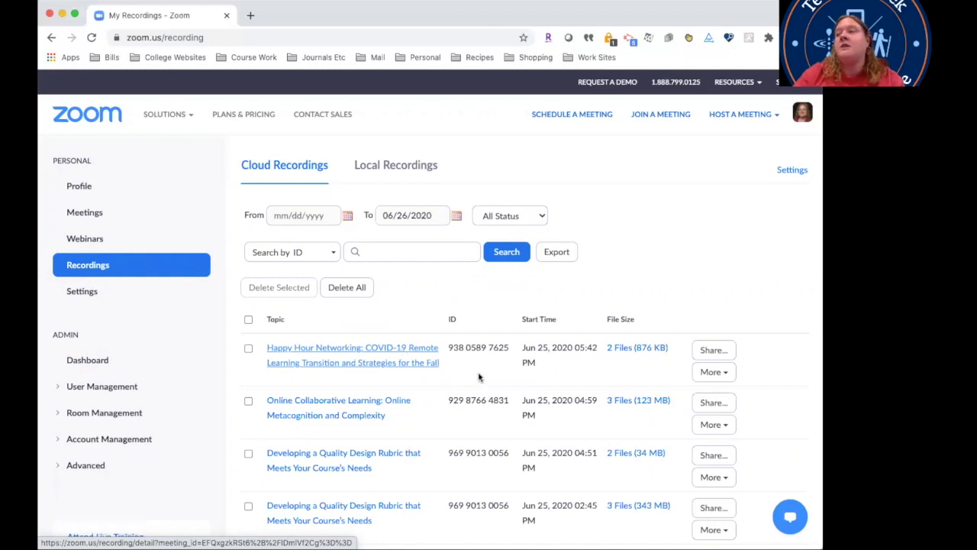
{"action": "scroll", "coordinate": [425, 320], "scroll_direction": "down", "scroll_amount": 2}
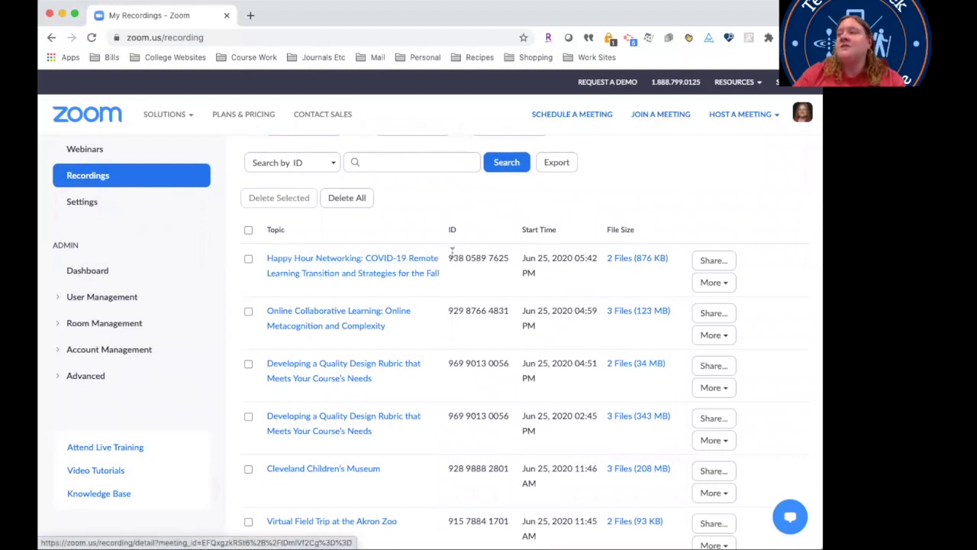
{"action": "left_click", "coordinate": [377, 261]}
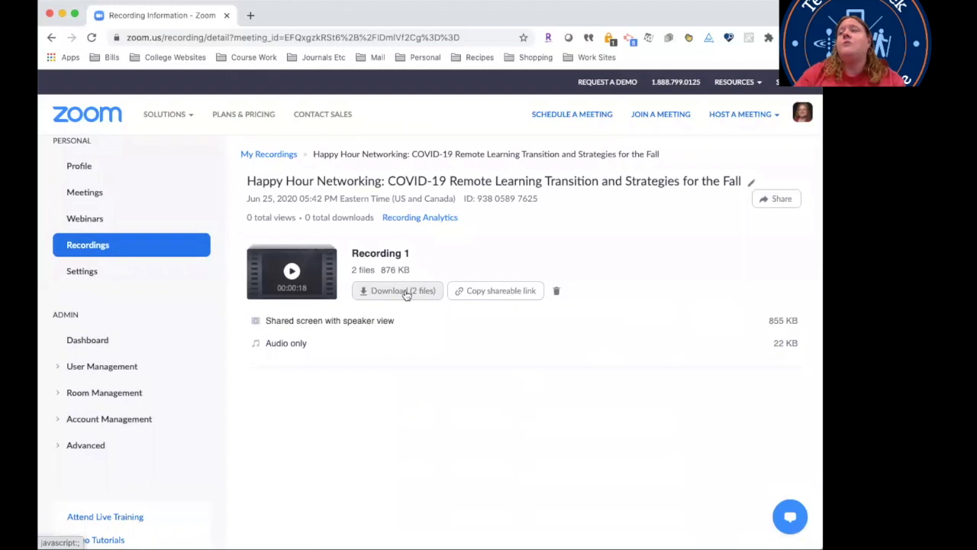
Step: Download the recording's shared screen with speaker view file, and move all files of the recording clip to trash
{"action": "mouse_move", "coordinate": [314, 323]}
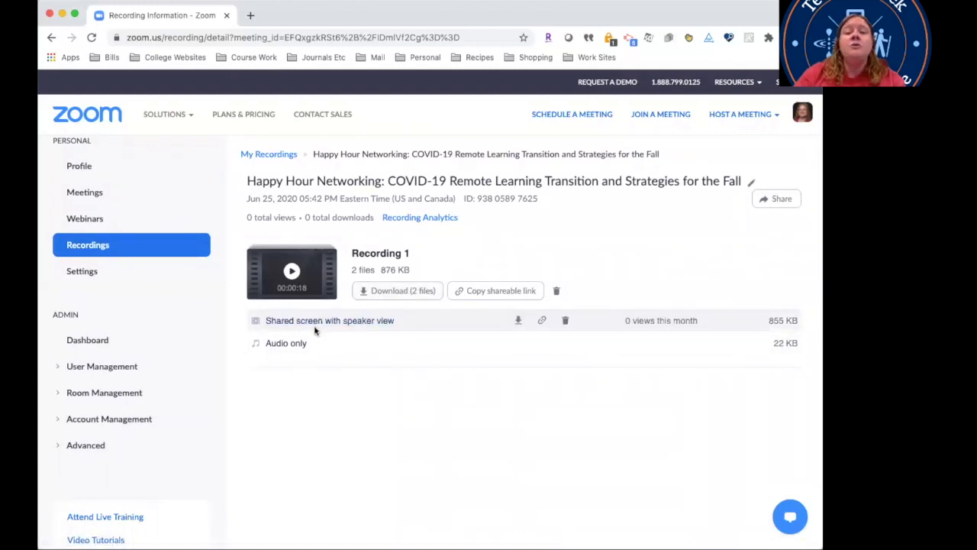
{"action": "mouse_move", "coordinate": [444, 328]}
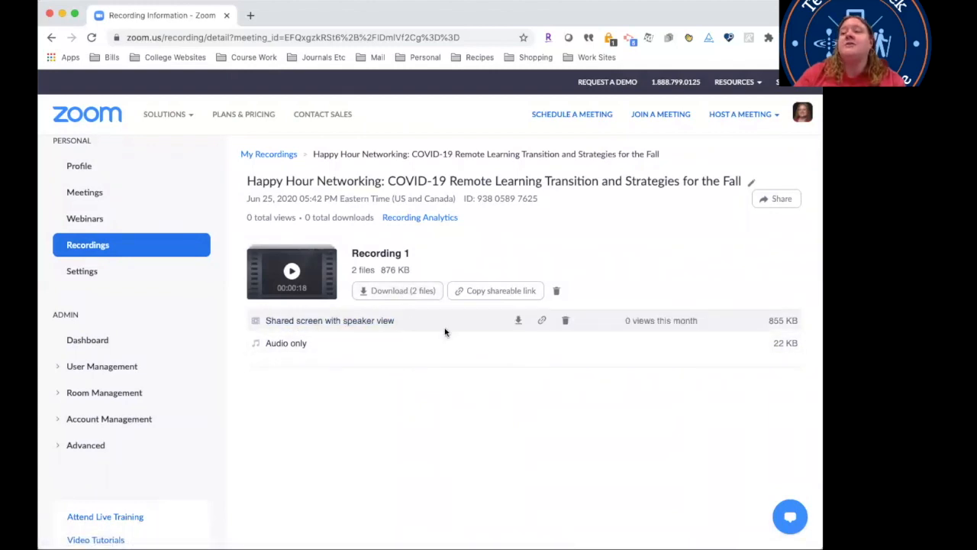
{"action": "left_click", "coordinate": [518, 321]}
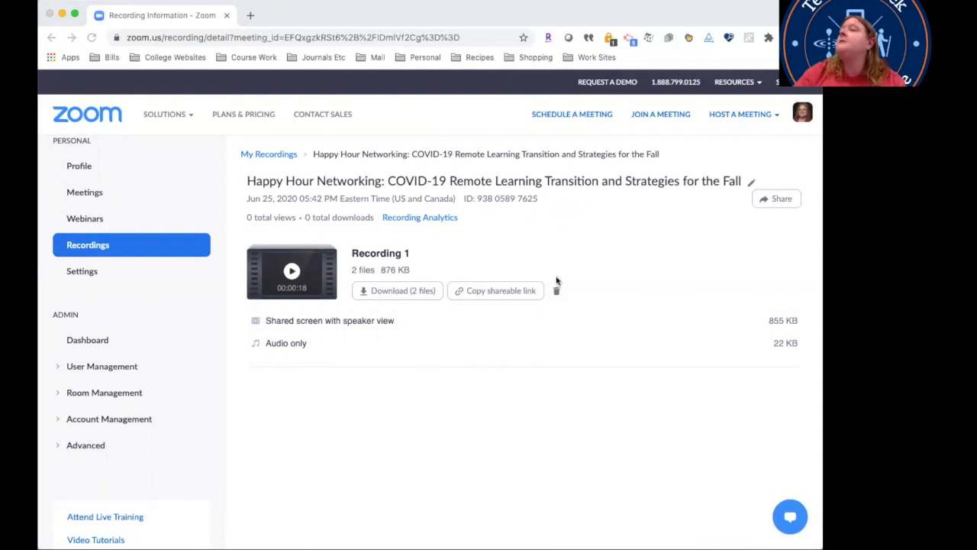
{"action": "left_click", "coordinate": [665, 321]}
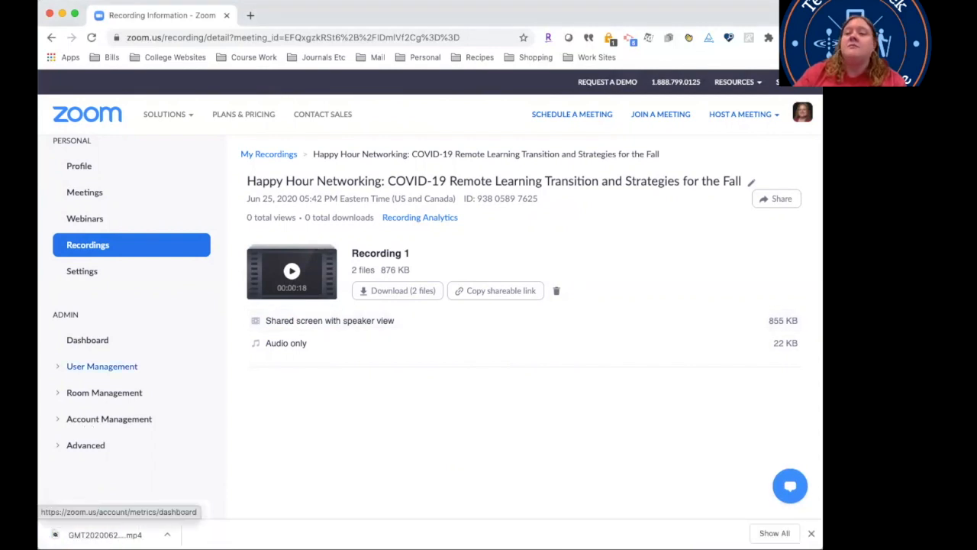
{"action": "left_click", "coordinate": [558, 293]}
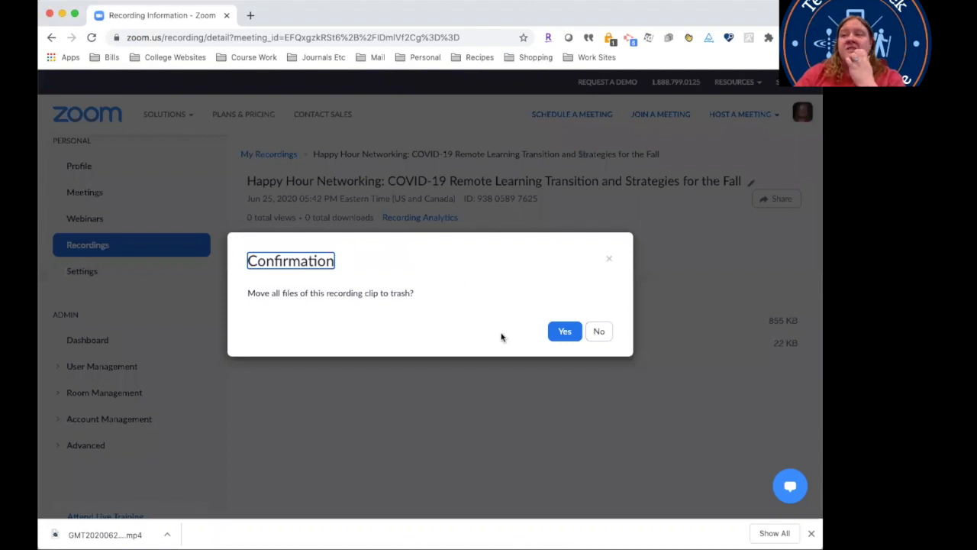
{"action": "left_click", "coordinate": [566, 331]}
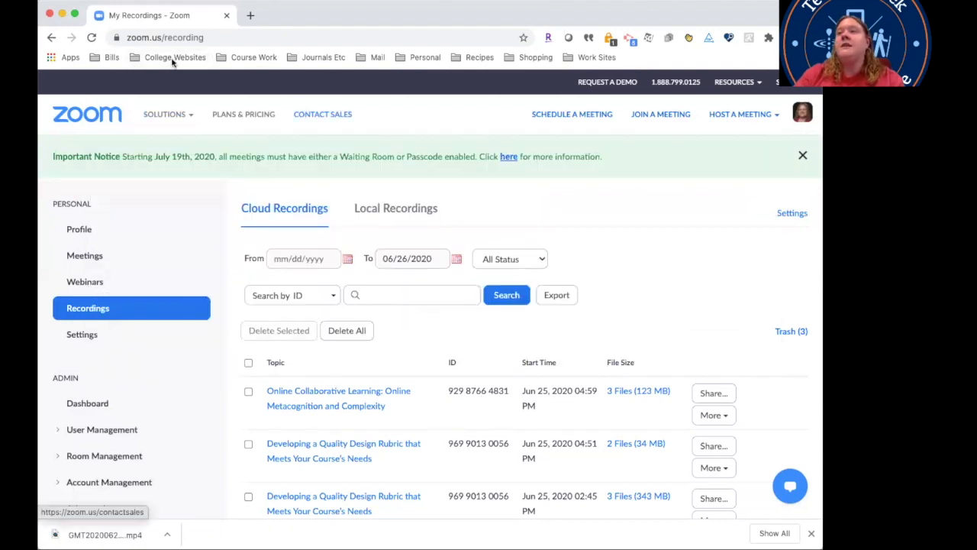
{"action": "left_click", "coordinate": [195, 37]}
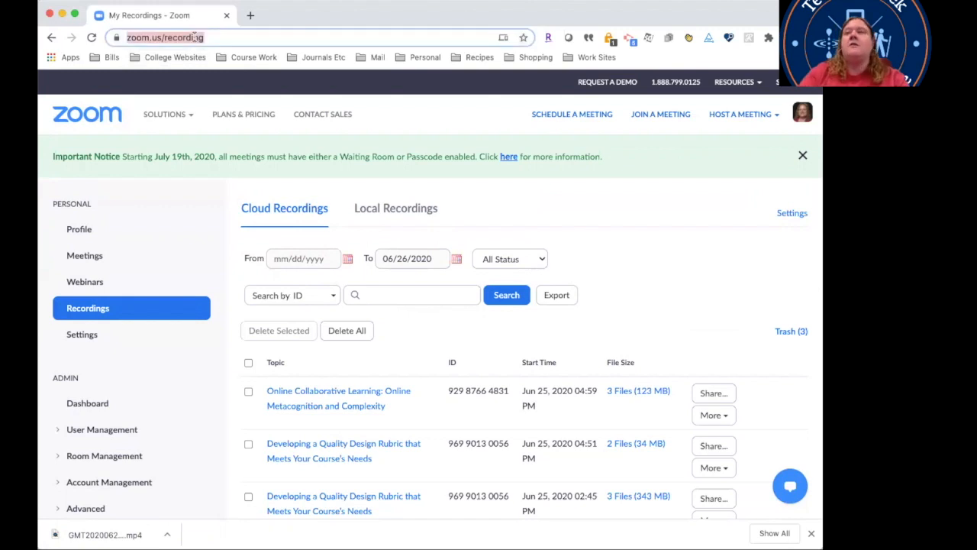
{"action": "type", "text": "you"}
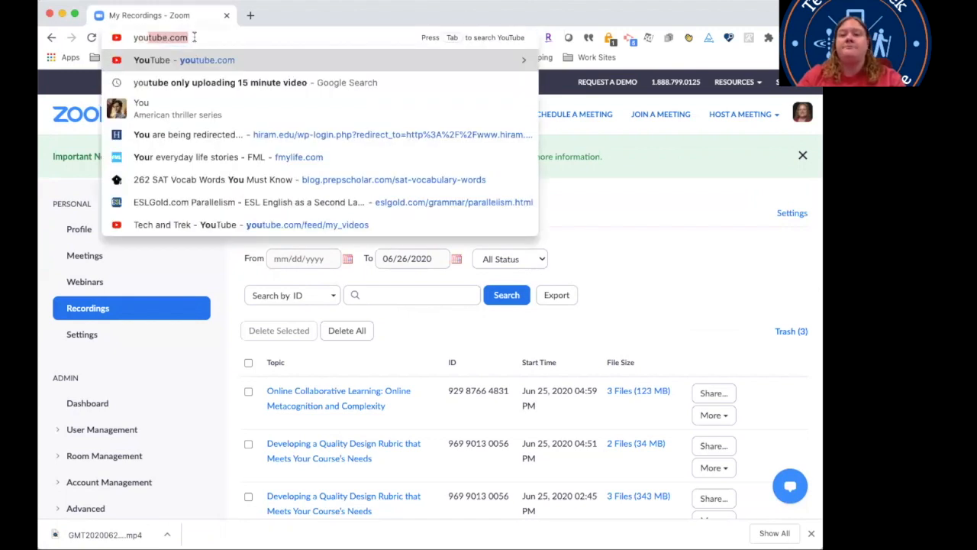
{"action": "key", "text": "Return"}
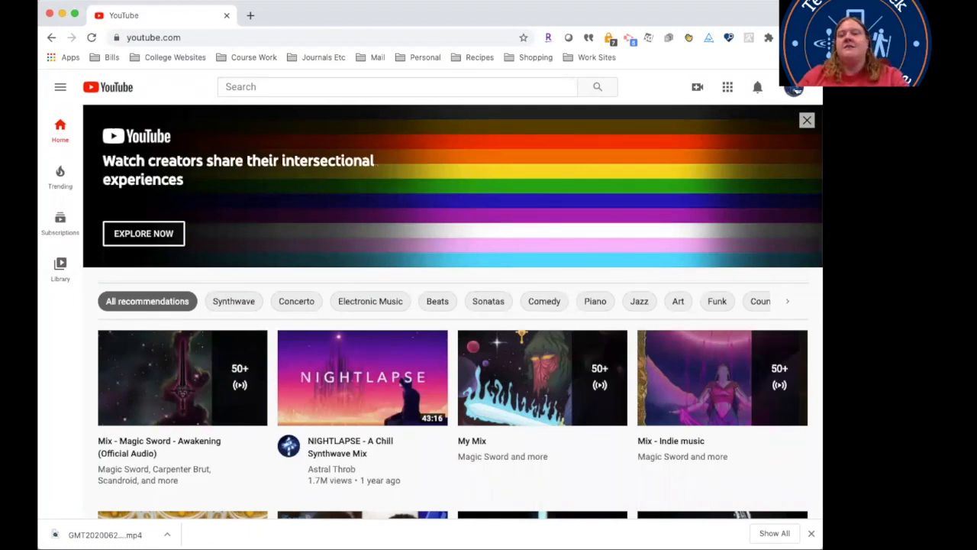
{"action": "left_click", "coordinate": [698, 90]}
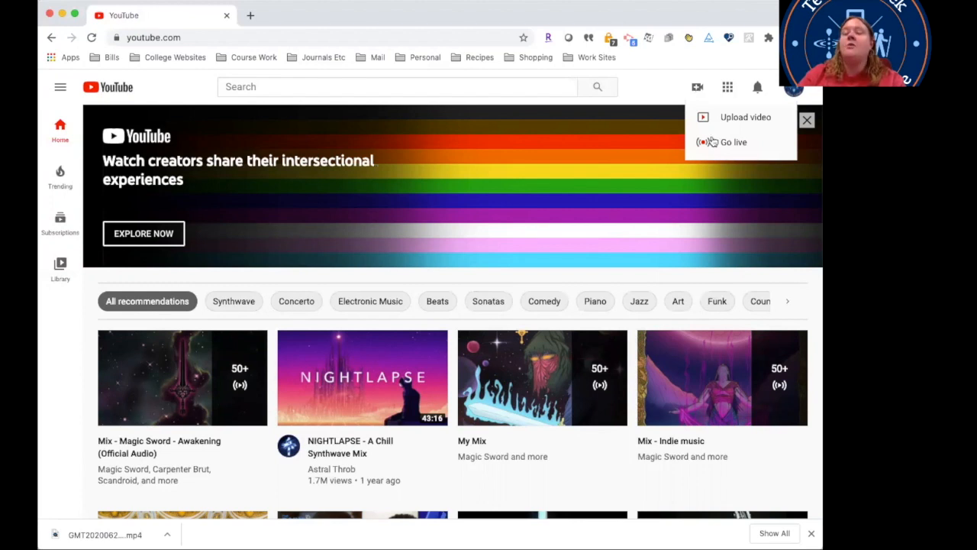
{"action": "left_click", "coordinate": [730, 122]}
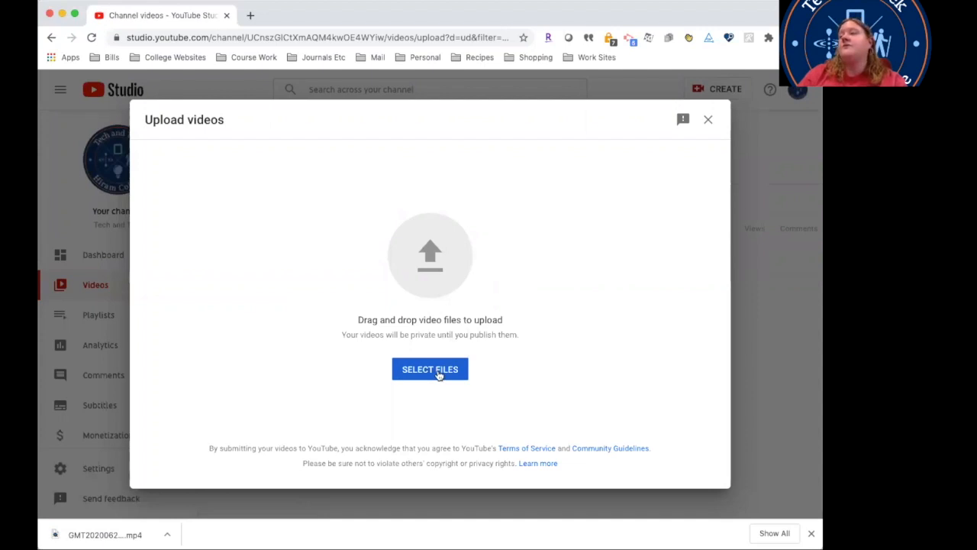
{"action": "left_click", "coordinate": [439, 374]}
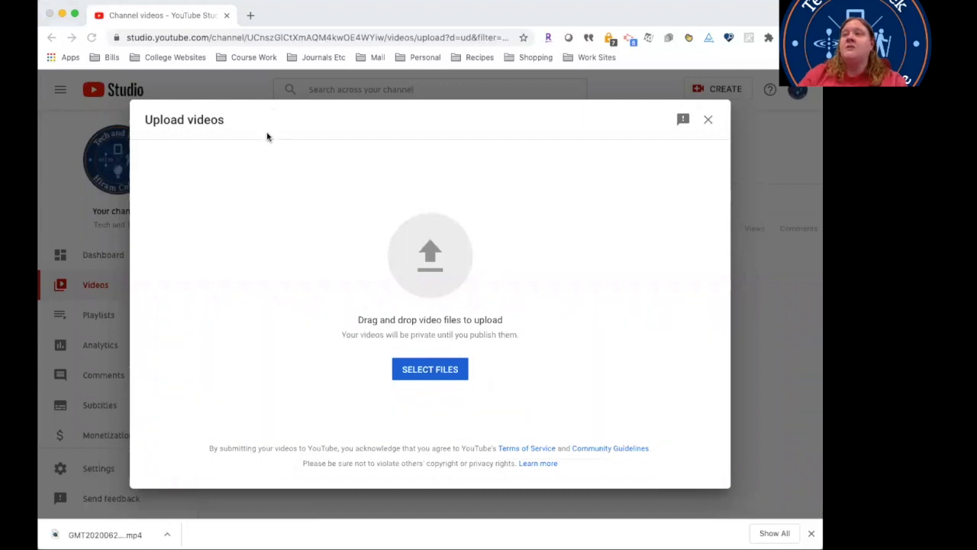
{"action": "left_click", "coordinate": [379, 245]}
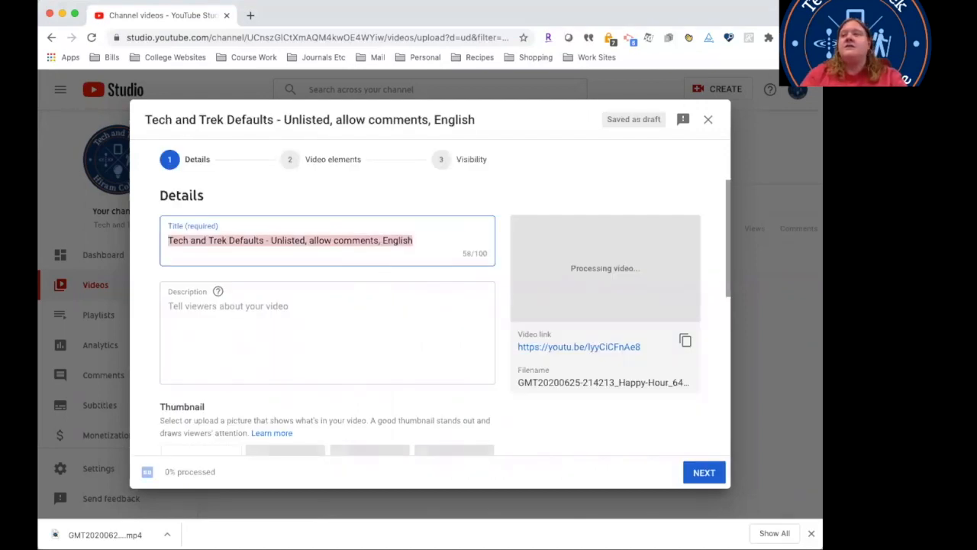
Step: Title the uploaded video "Tester" and leave its description empty
{"action": "type", "text": "Tester"}
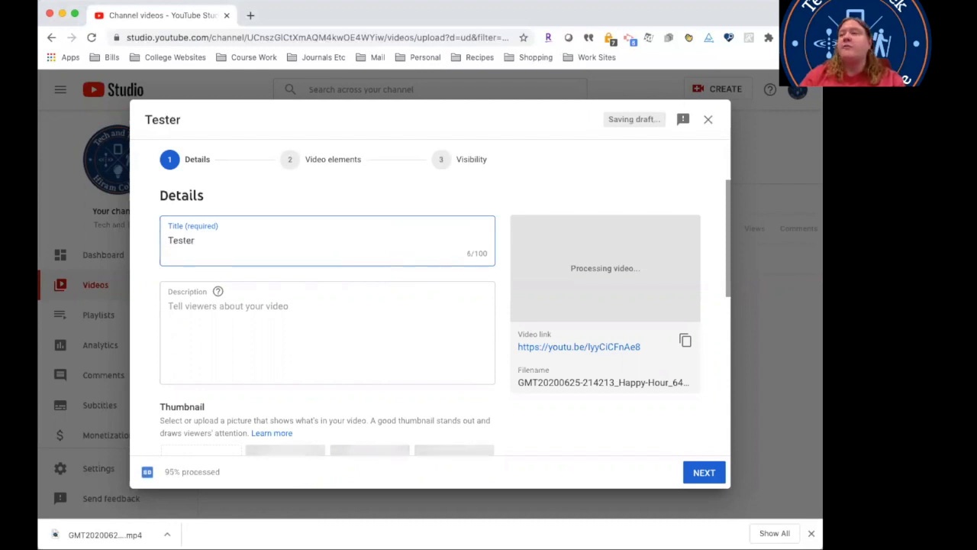
{"action": "left_click", "coordinate": [362, 297]}
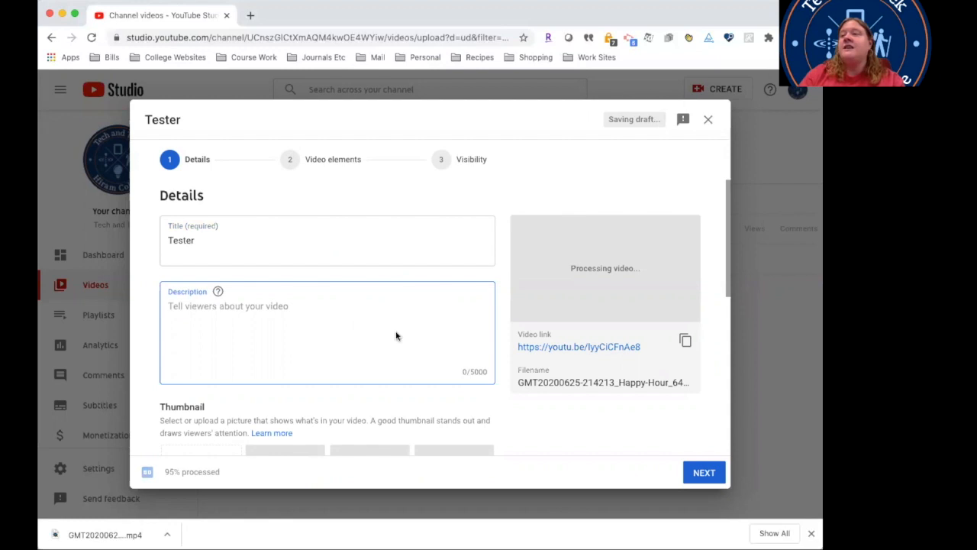
Step: Examine the thumbnail options and the playlists available for the video without choosing any
{"action": "scroll", "coordinate": [396, 336], "scroll_direction": "down", "scroll_amount": 1}
{"action": "scroll", "coordinate": [310, 276], "scroll_direction": "down", "scroll_amount": 2}
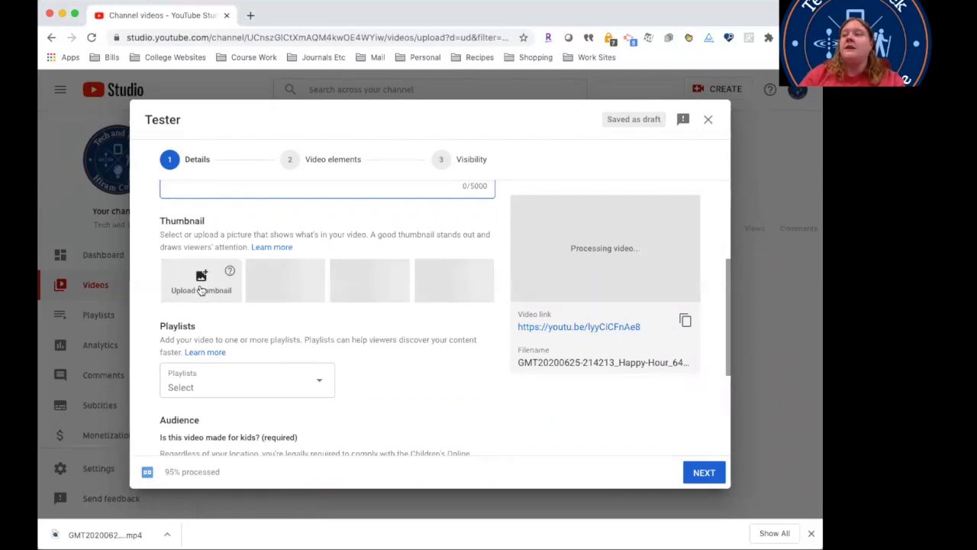
{"action": "left_click", "coordinate": [221, 387]}
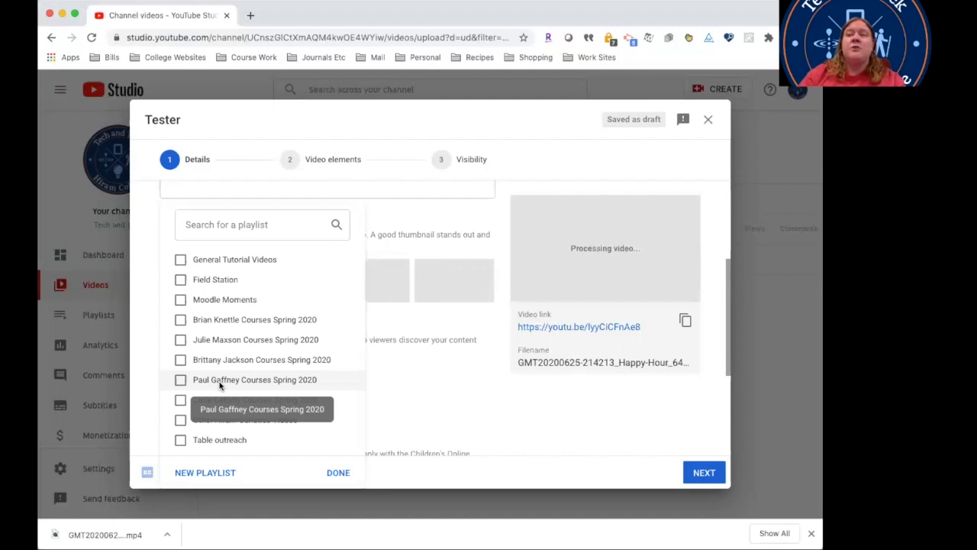
{"action": "scroll", "coordinate": [220, 385], "scroll_direction": "down", "scroll_amount": 1}
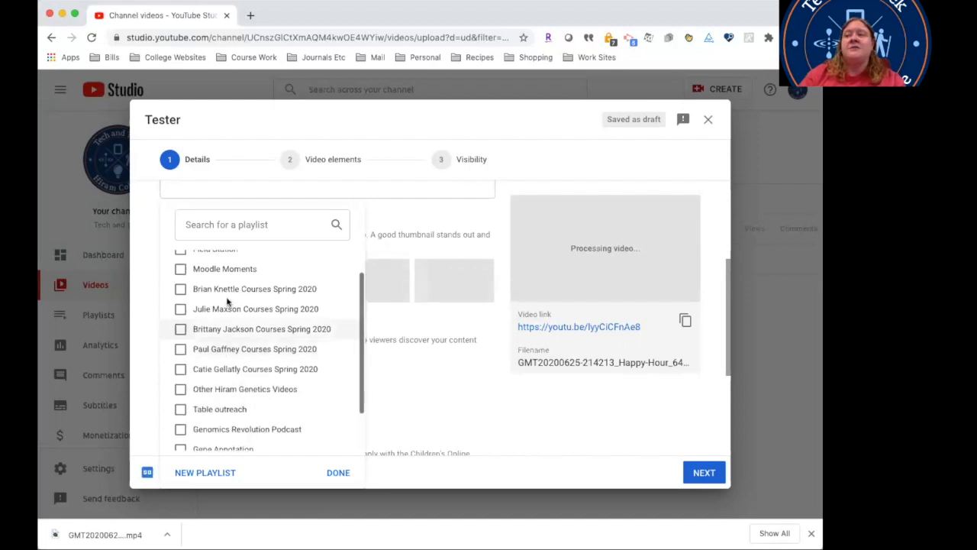
{"action": "scroll", "coordinate": [226, 302], "scroll_direction": "up", "scroll_amount": 1}
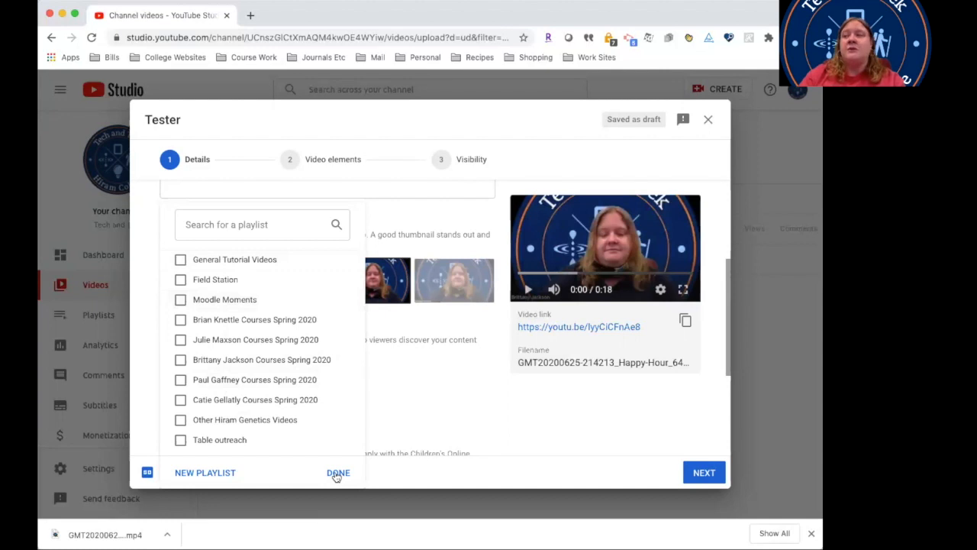
{"action": "left_click", "coordinate": [401, 357]}
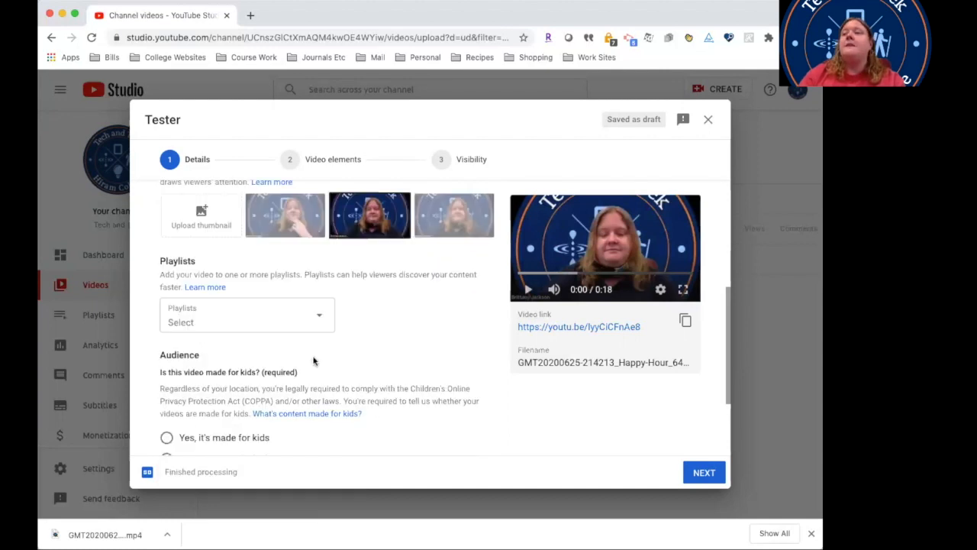
Step: Mark the video as not made for kids and proceed to the visibility settings without adding any video elements
{"action": "scroll", "coordinate": [229, 349], "scroll_direction": "down", "scroll_amount": 1}
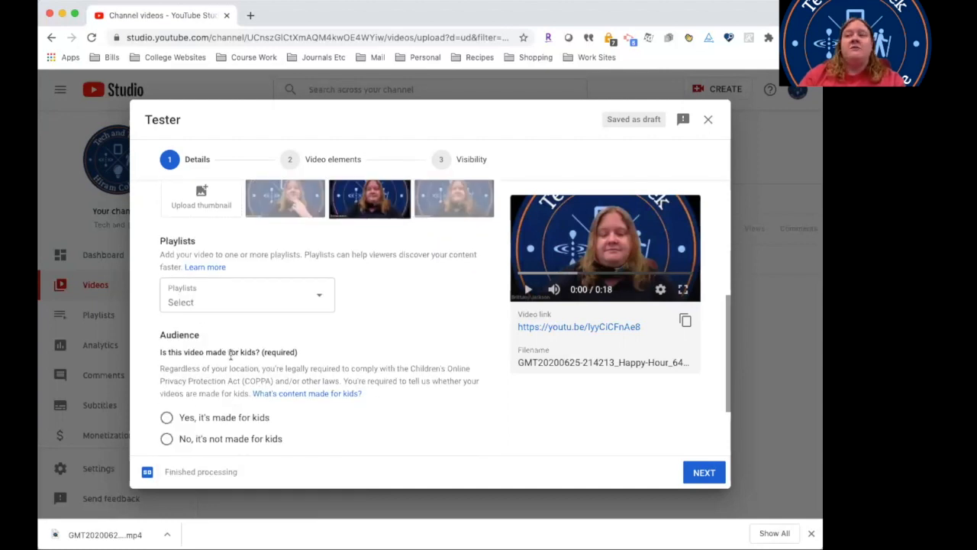
{"action": "left_click", "coordinate": [166, 439]}
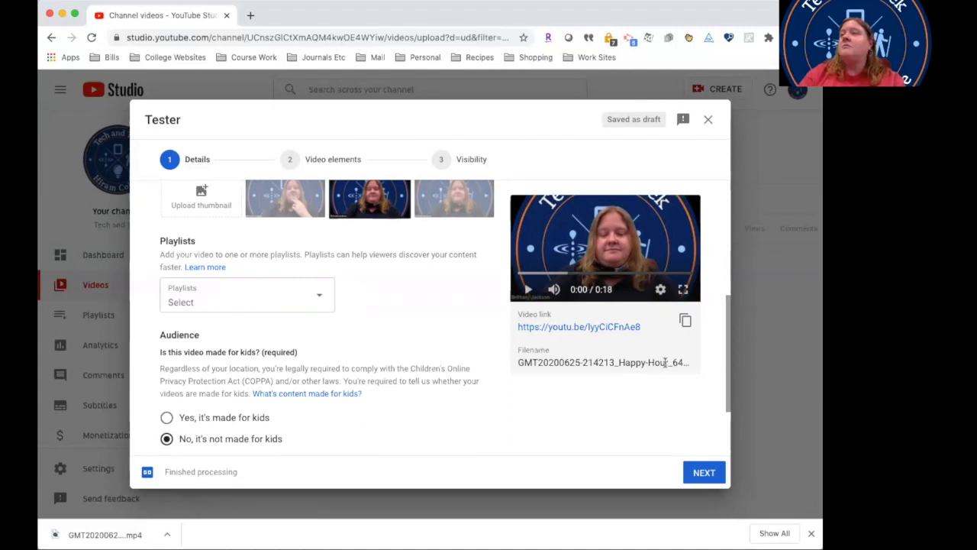
{"action": "scroll", "coordinate": [665, 361], "scroll_direction": "up", "scroll_amount": 2}
{"action": "scroll", "coordinate": [665, 362], "scroll_direction": "up", "scroll_amount": 2}
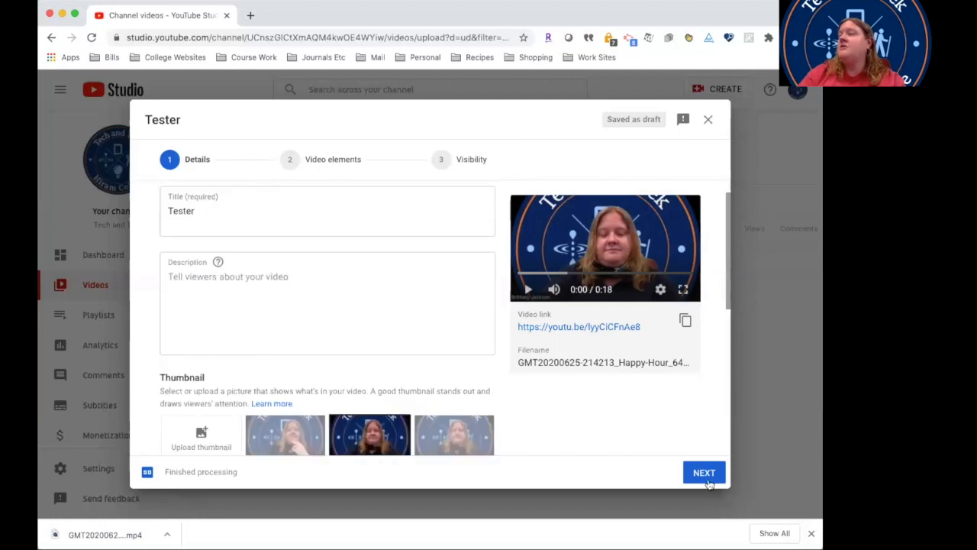
{"action": "left_click", "coordinate": [703, 476]}
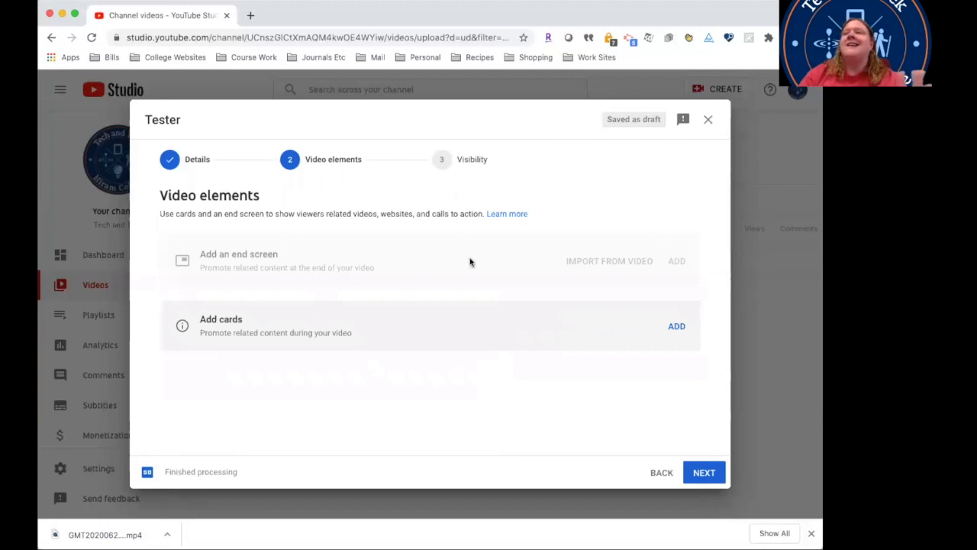
{"action": "left_click", "coordinate": [703, 473]}
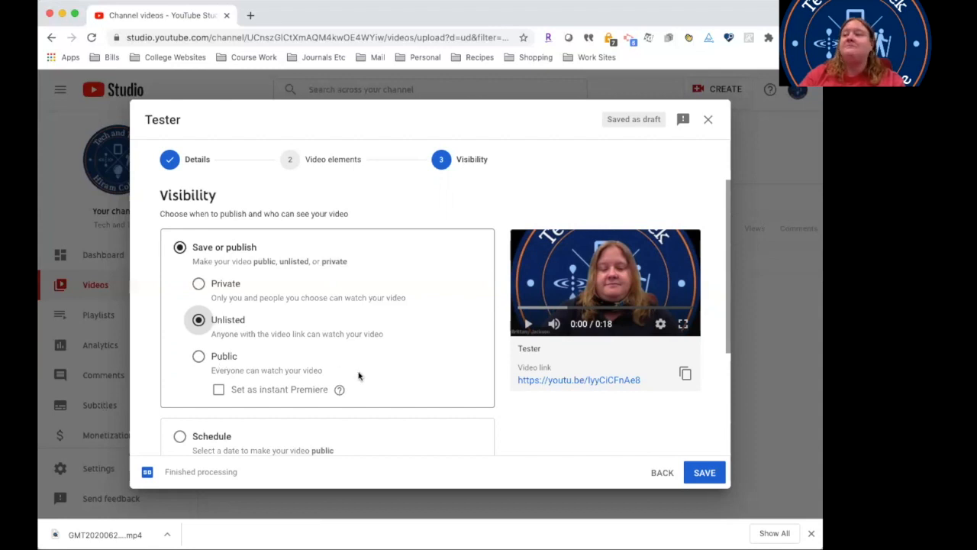
Step: Copy the video link, save the video with Unlisted visibility, and dismiss the sharing dialog
{"action": "scroll", "coordinate": [359, 376], "scroll_direction": "down", "scroll_amount": 2}
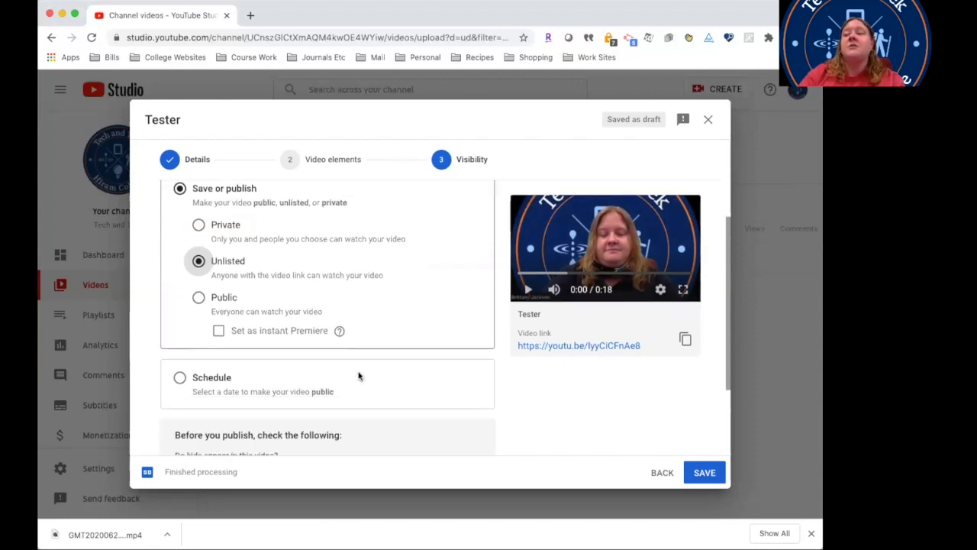
{"action": "scroll", "coordinate": [359, 376], "scroll_direction": "down", "scroll_amount": 1}
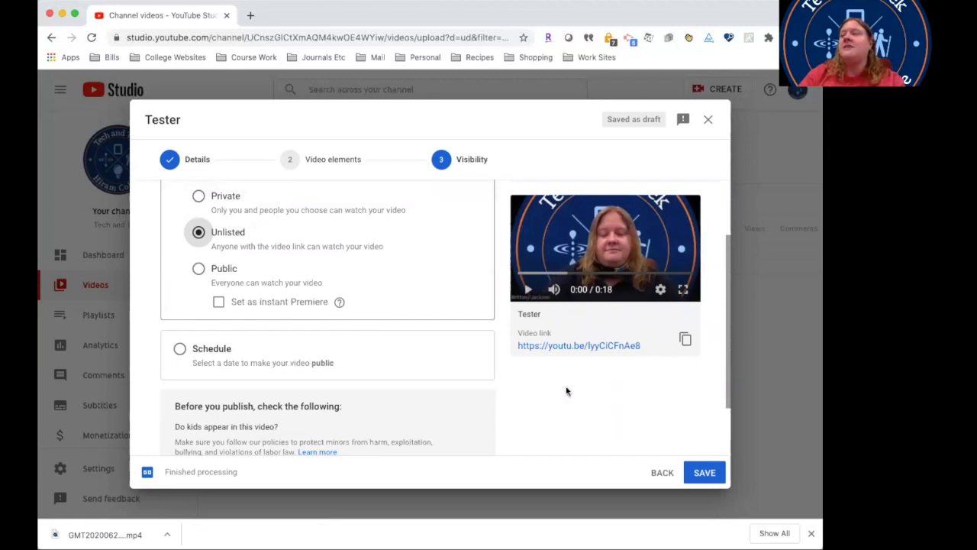
{"action": "left_click", "coordinate": [685, 344]}
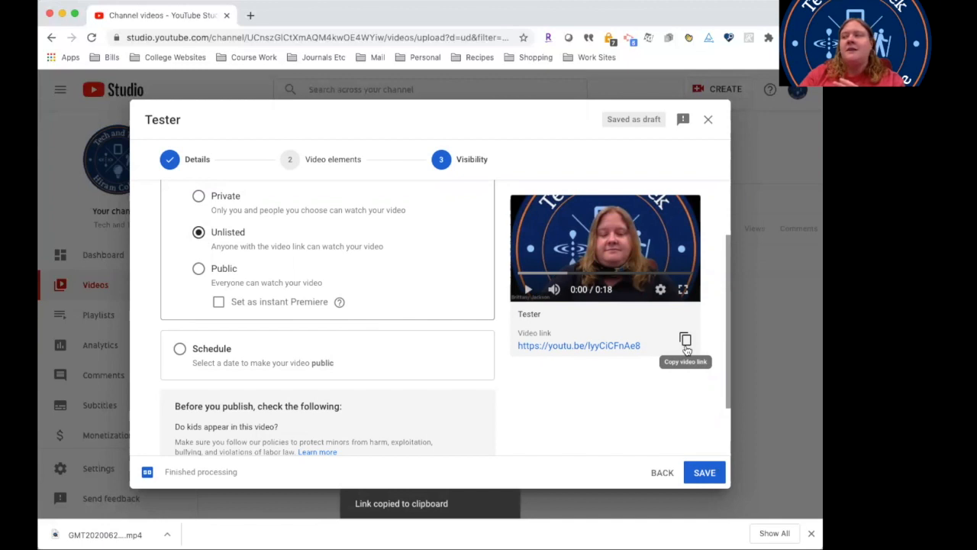
{"action": "left_click", "coordinate": [705, 472]}
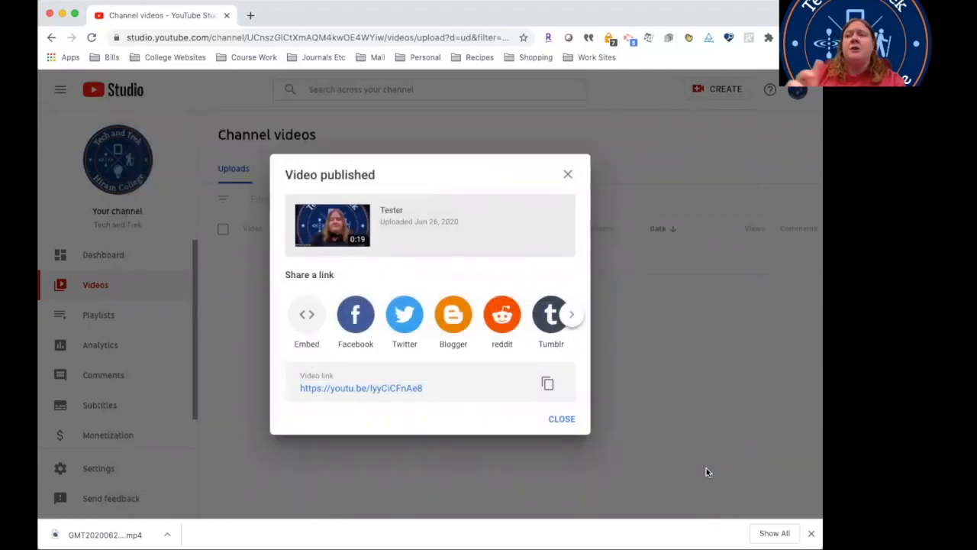
{"action": "left_click", "coordinate": [565, 420]}
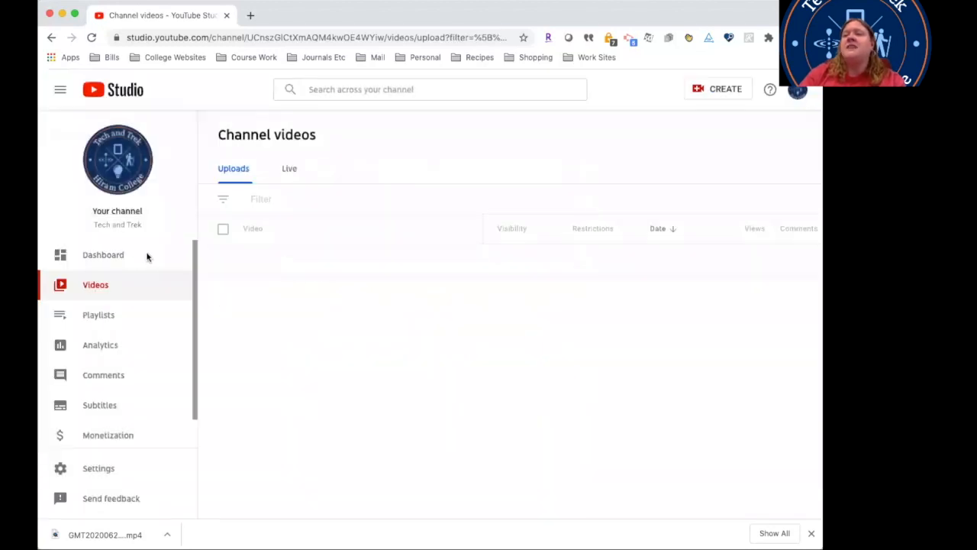